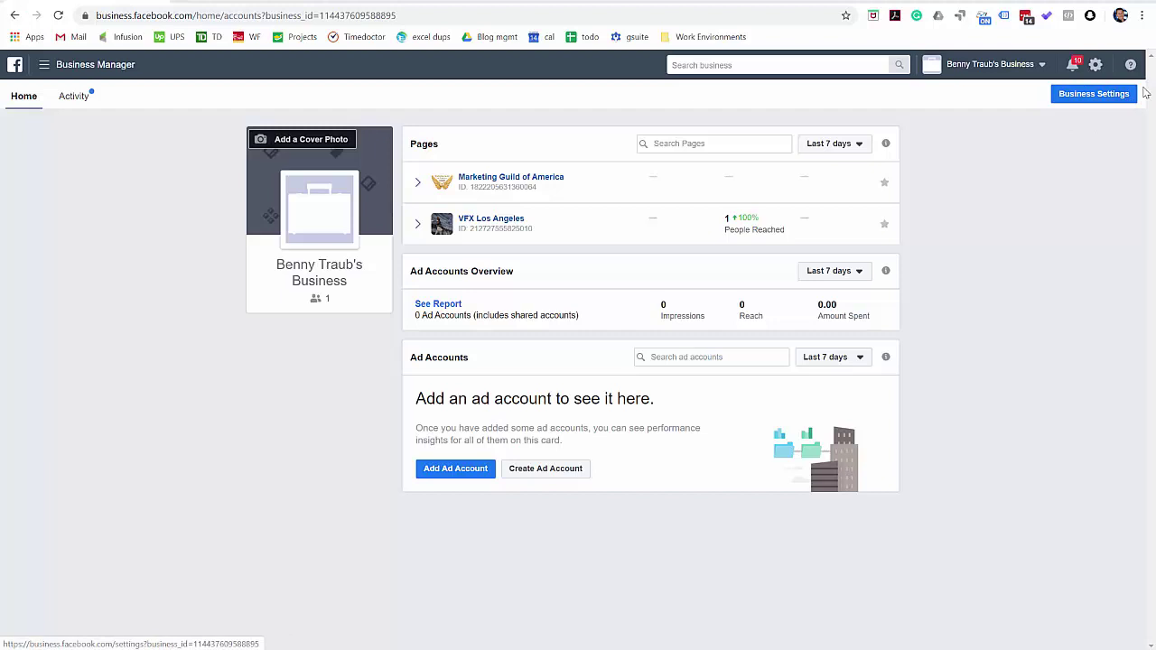
- Go to Business Settings from the navigation menu to view the People with access
click(48, 71)
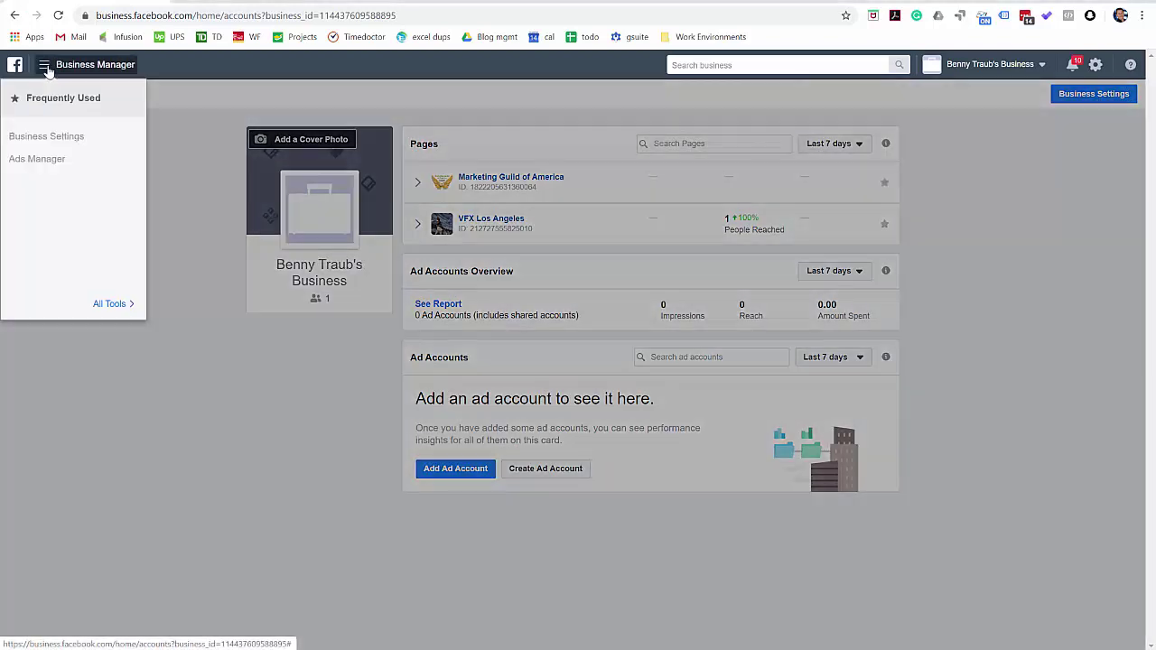
click(46, 137)
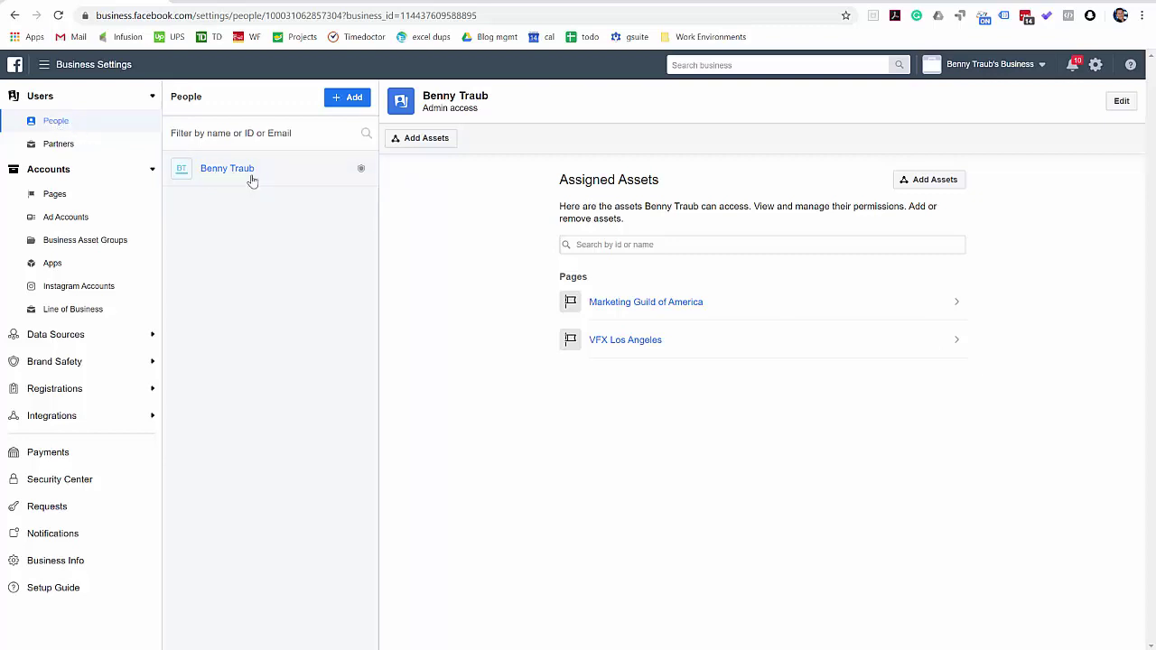
click(347, 98)
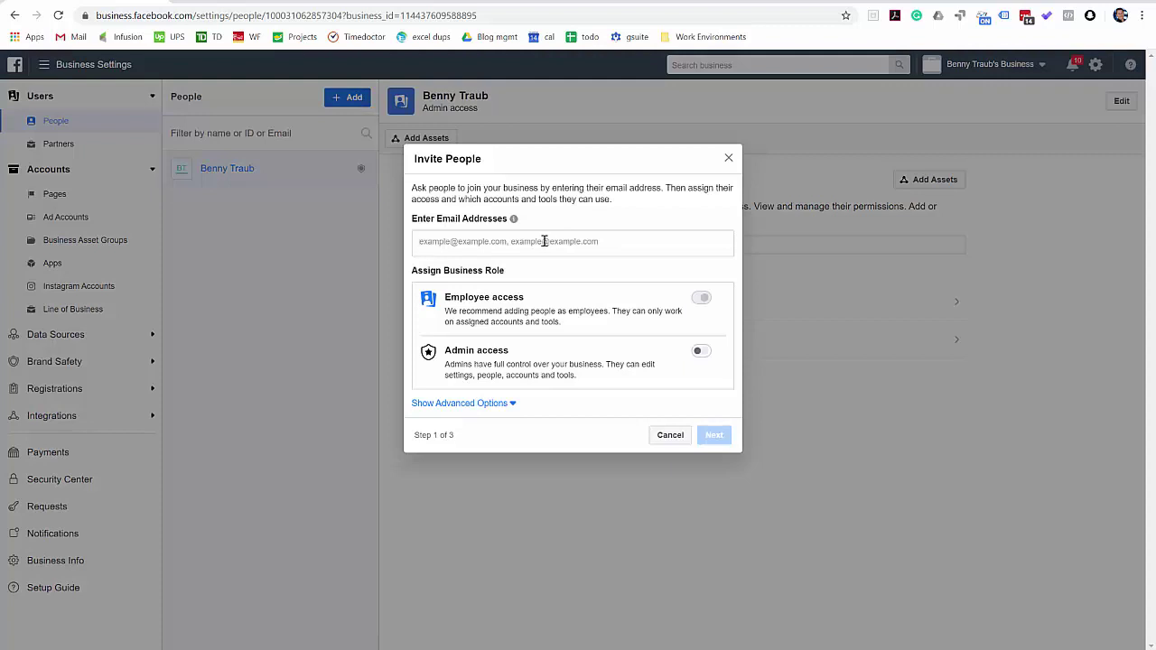
click(729, 159)
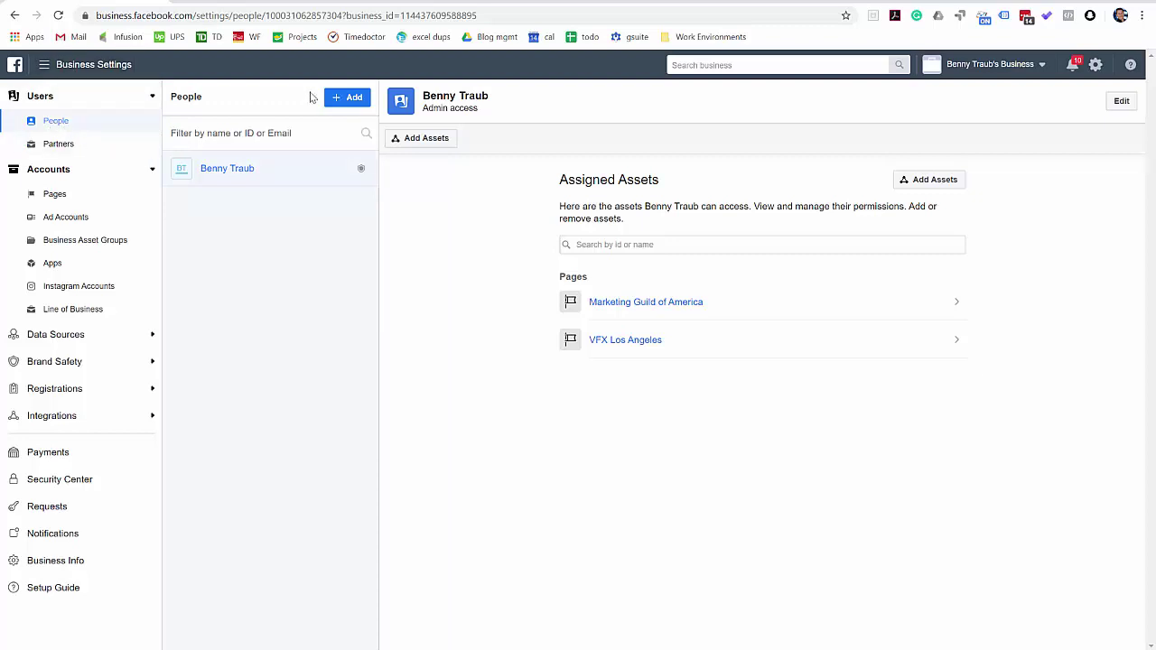
click(348, 97)
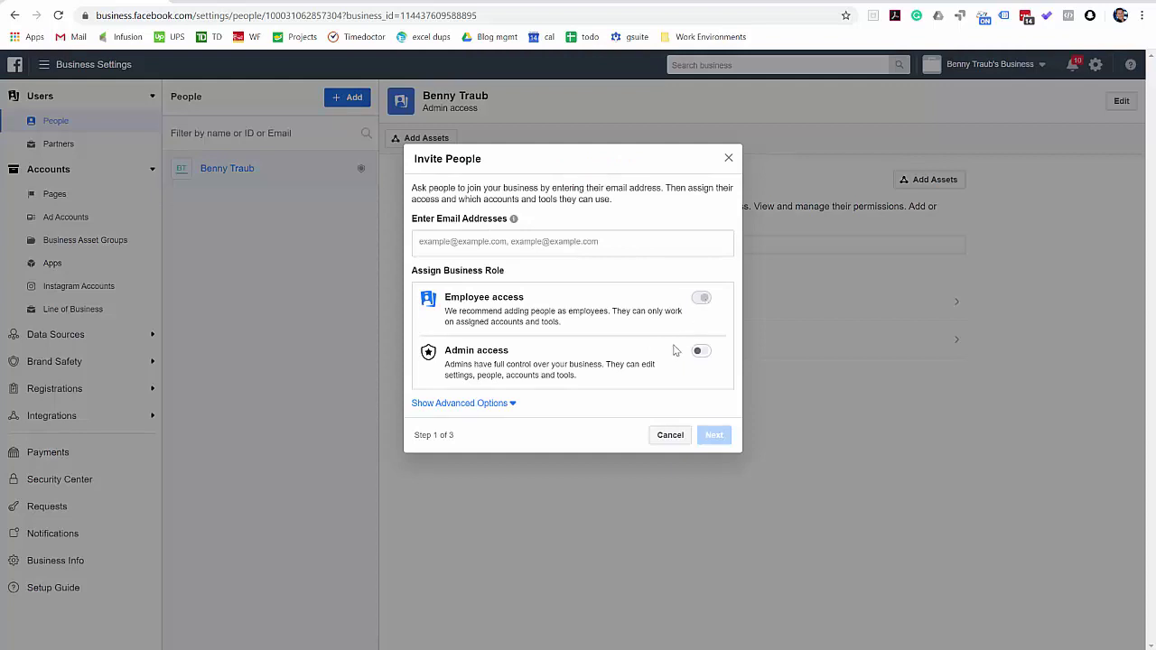
click(729, 160)
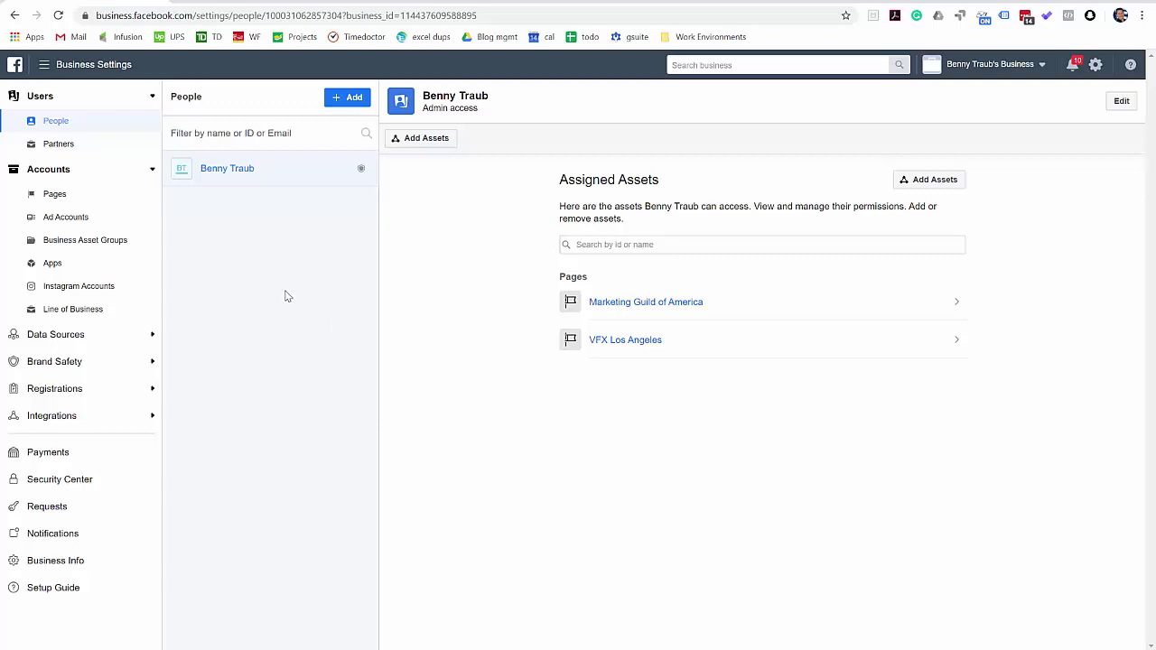
- Under Accounts > Pages, choose Add > Add a Page to open the Add a Facebook Page dialog
click(48, 197)
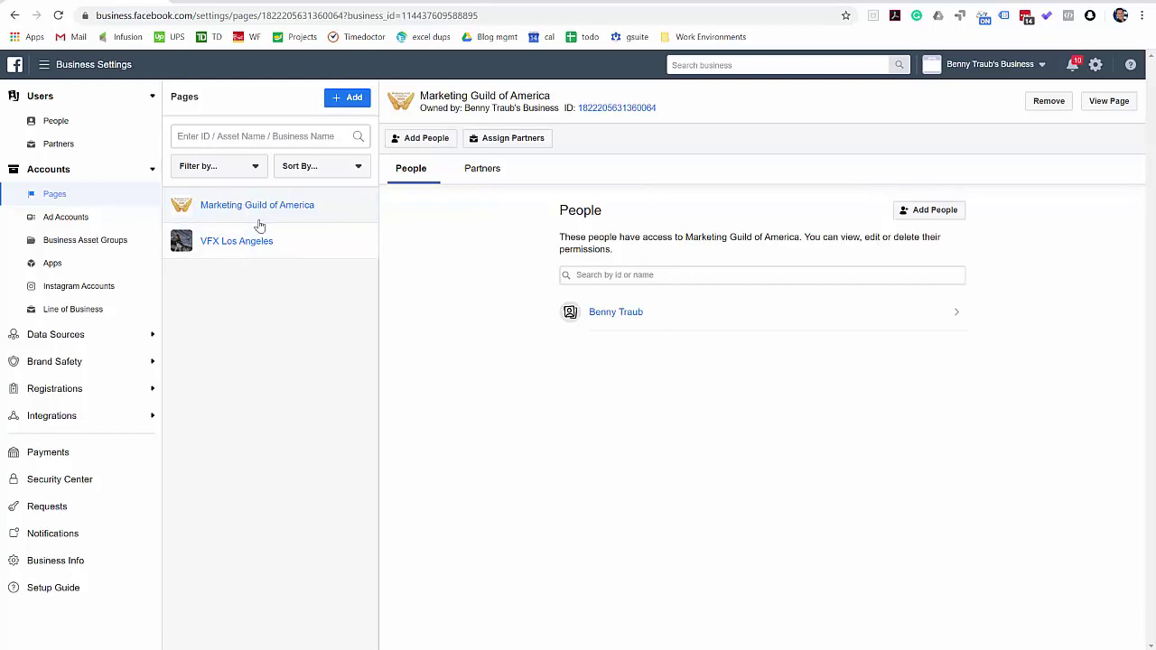
click(351, 101)
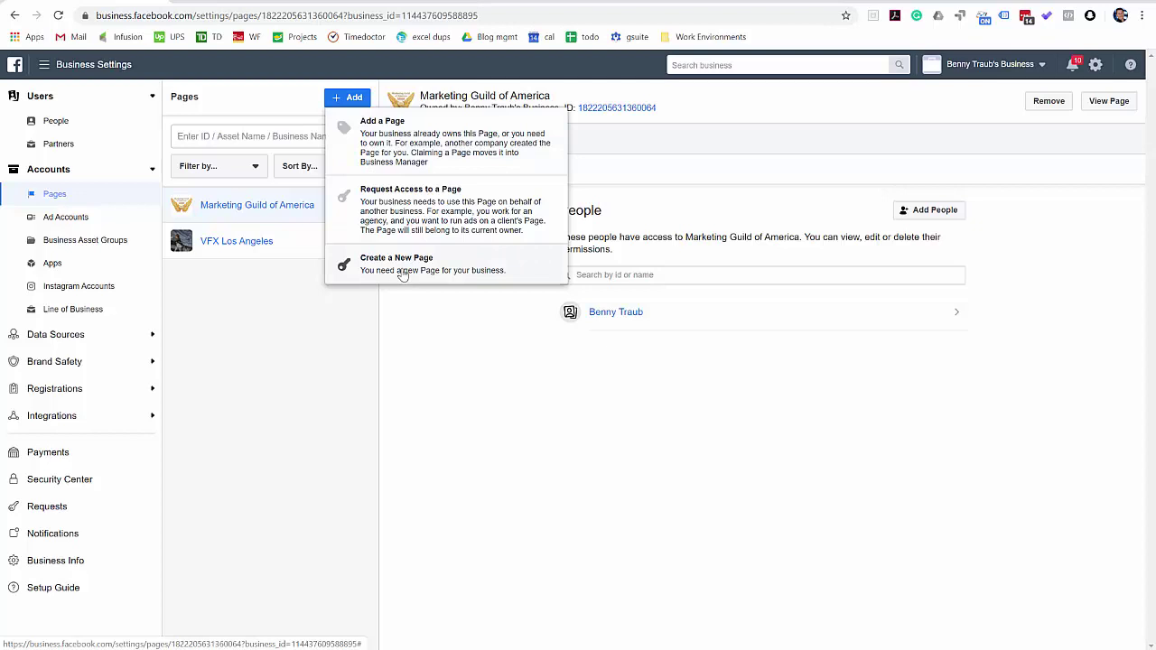
click(401, 147)
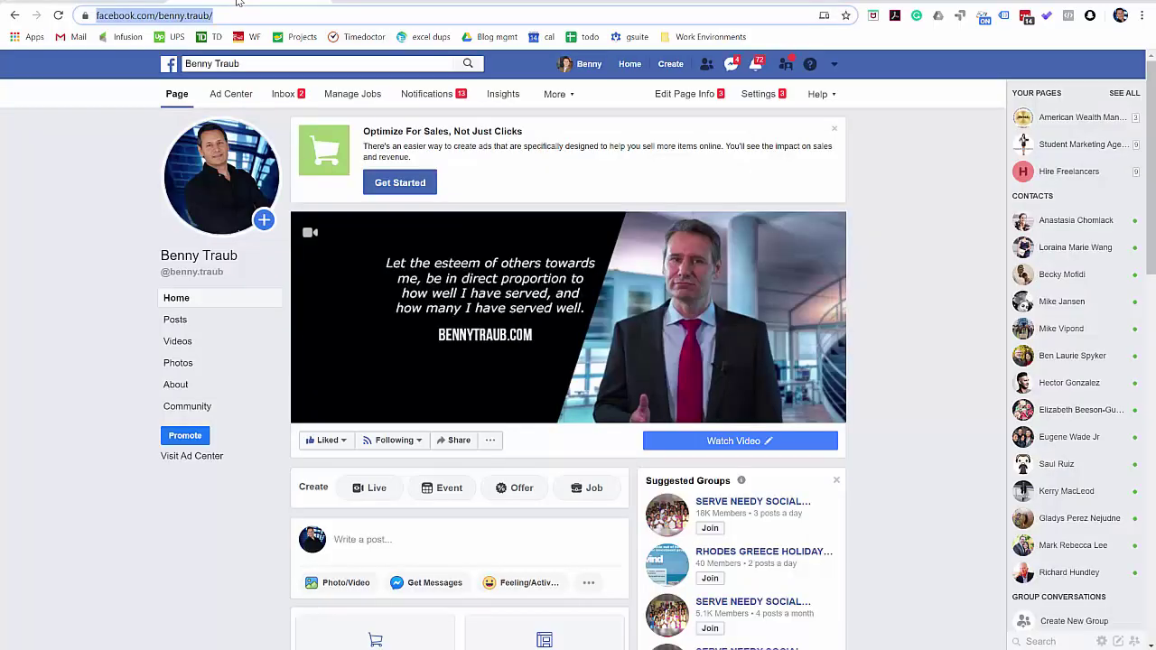
- On the admin's Facebook page, strip the page name from the address to load the home feed
click(240, 4)
click(155, 18)
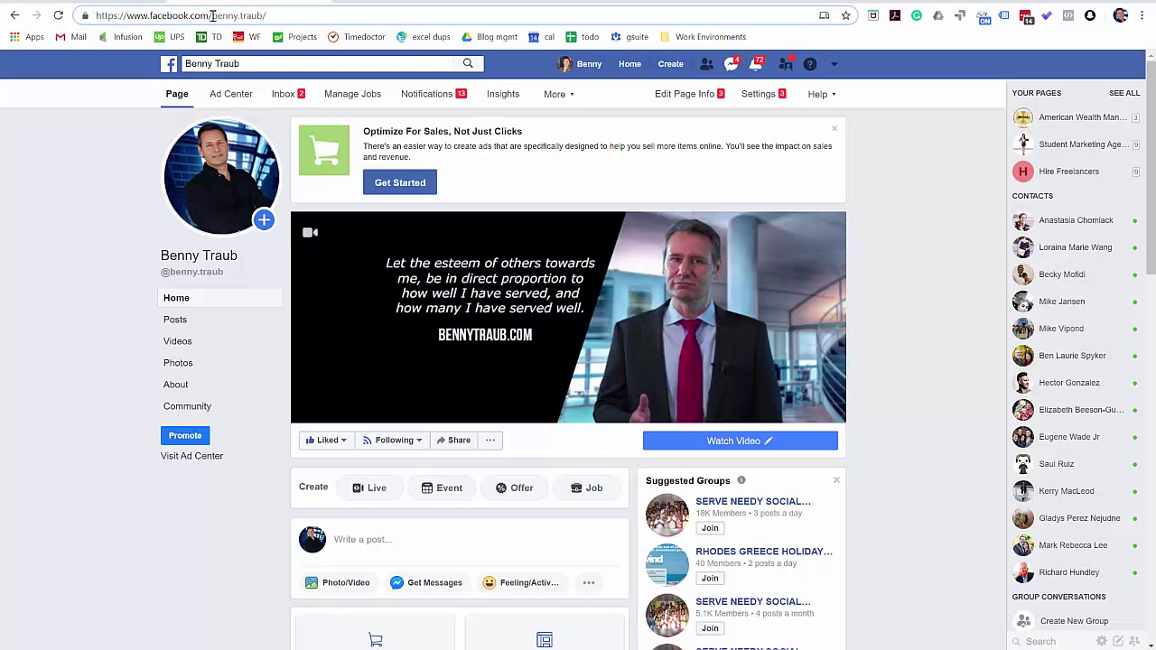
drag(212, 16, 286, 16)
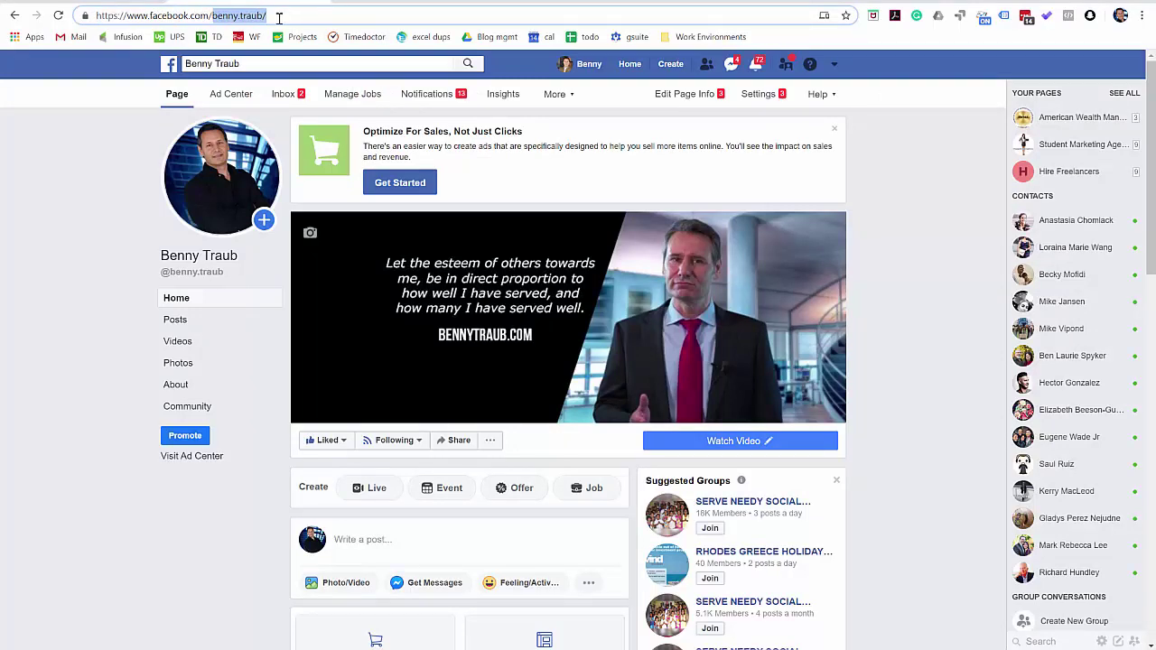
key(BackSpace)
key(Return)
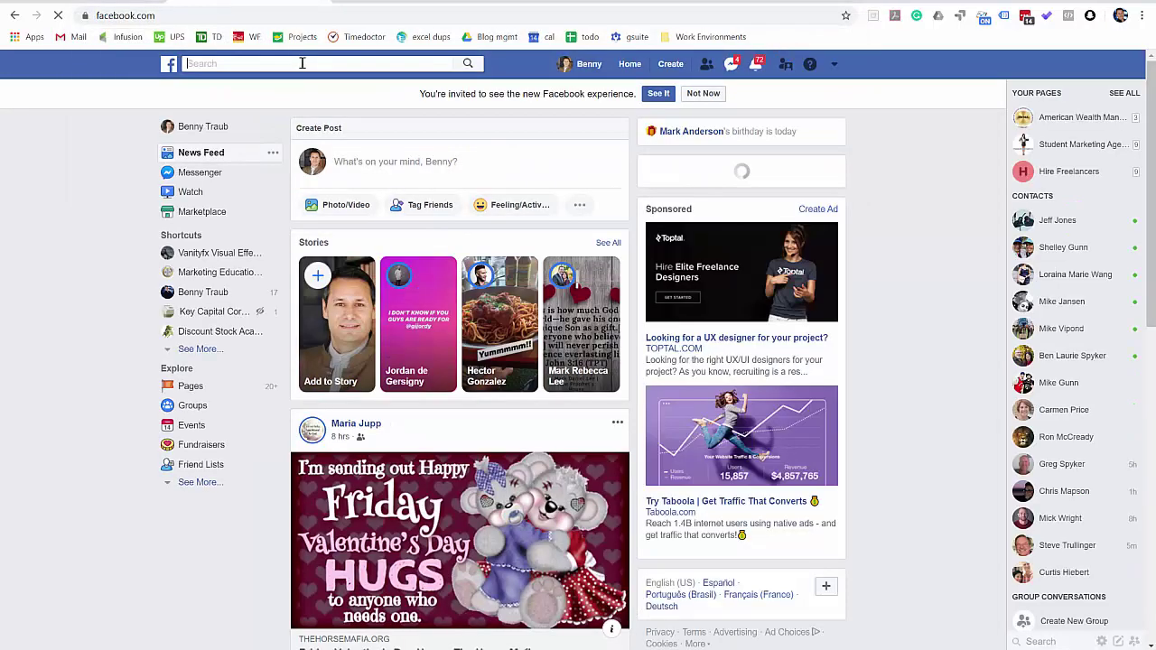
- Search Facebook for the admin's name, open the page named after them, and select its web address
click(301, 63)
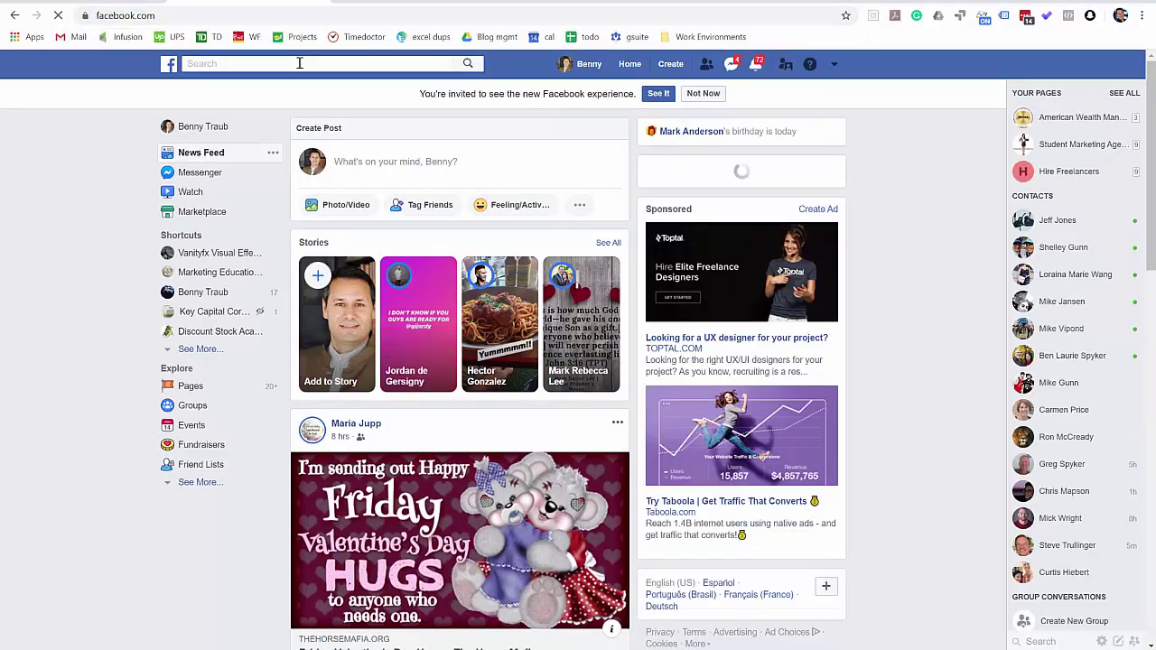
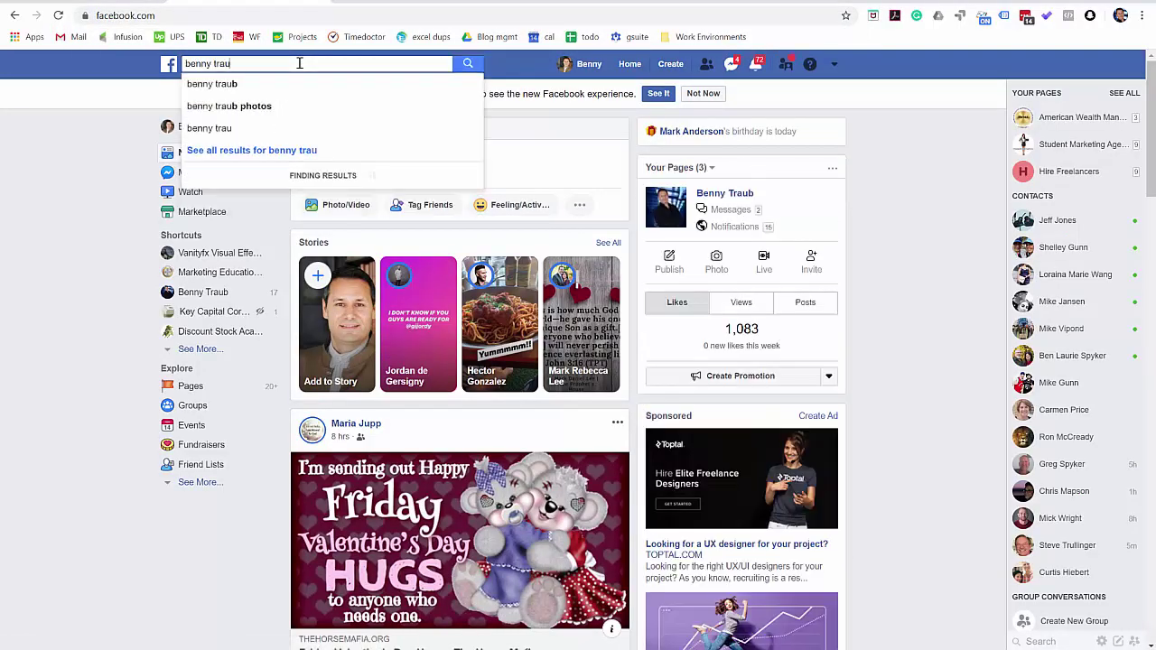
click(242, 84)
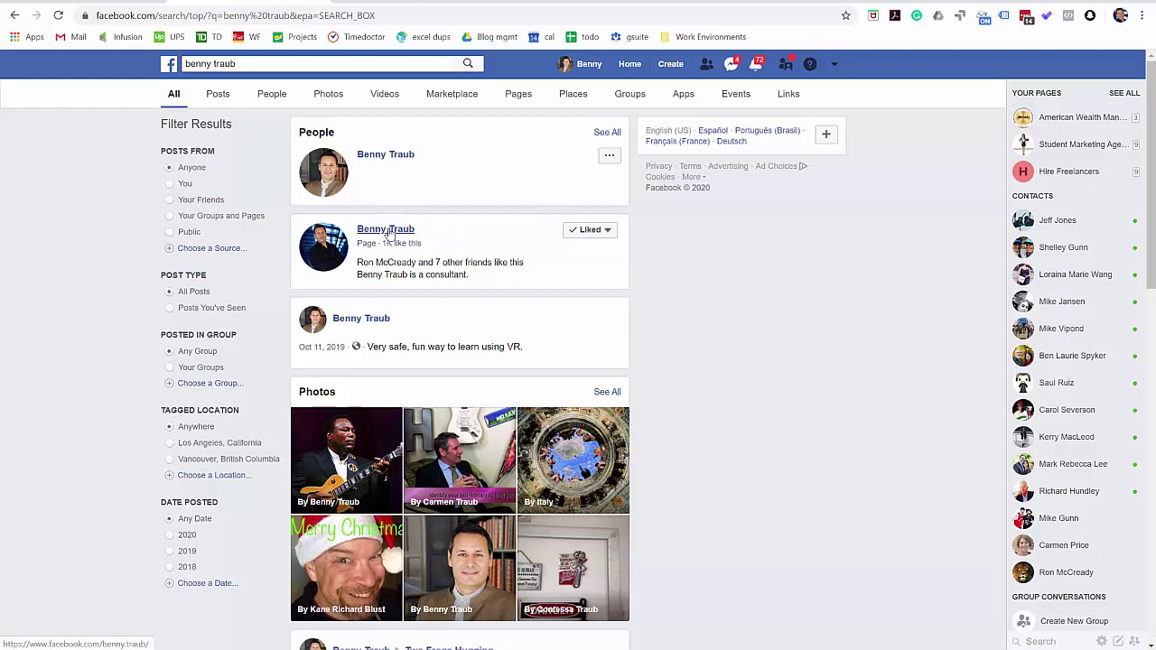
click(389, 231)
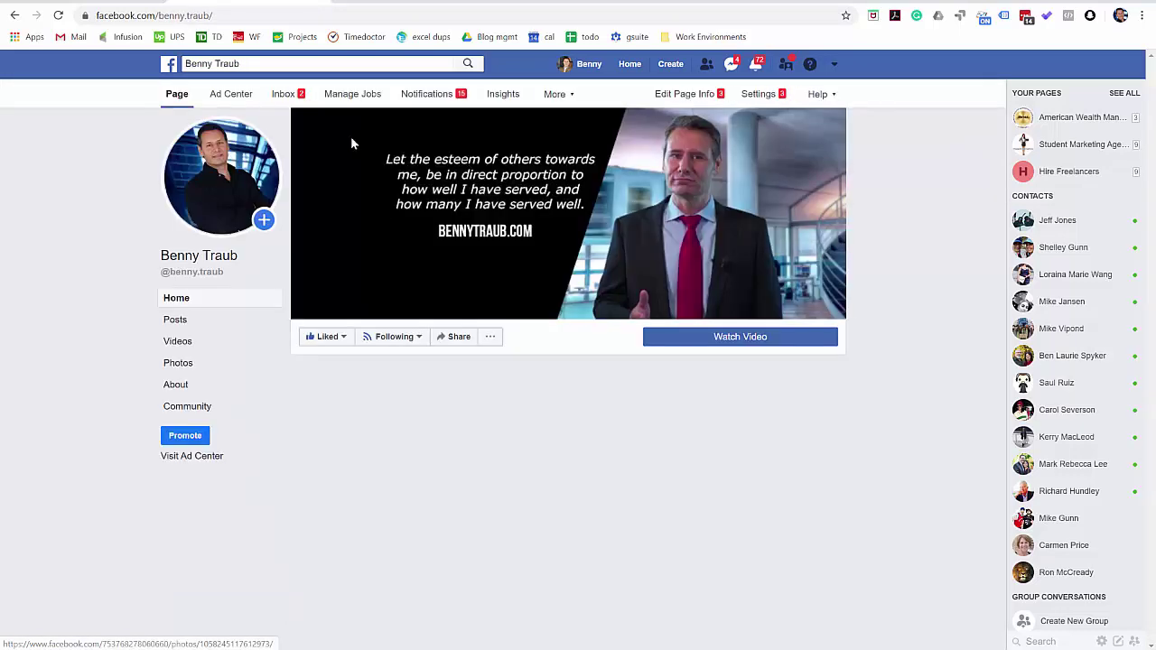
mouse_move(393, 440)
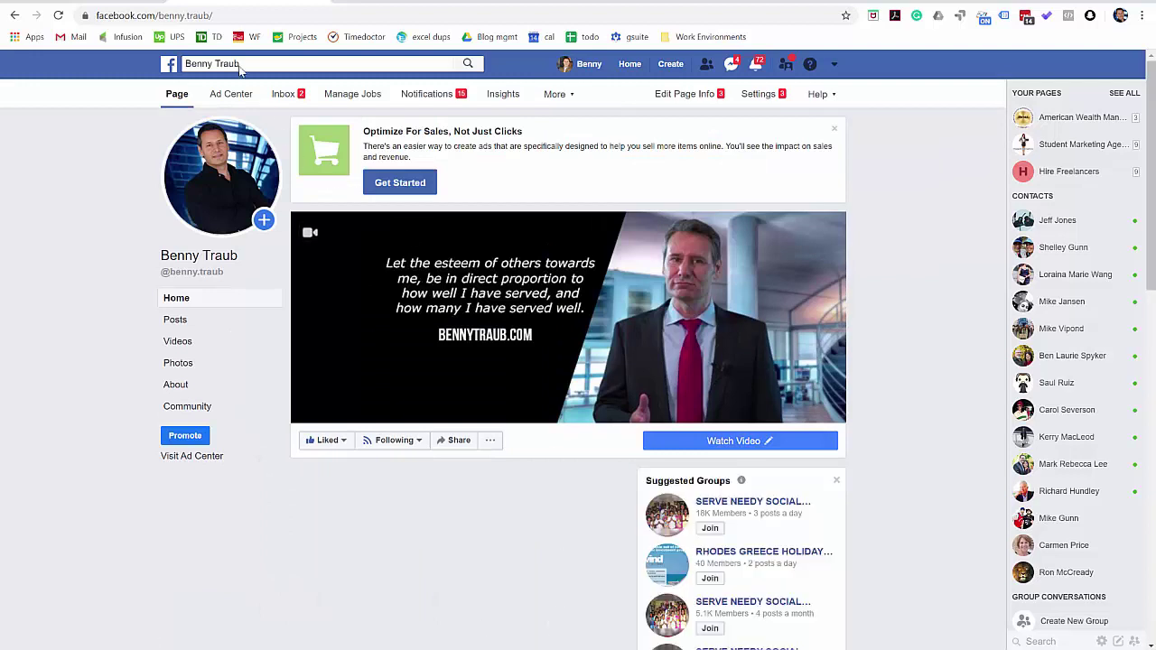
click(219, 16)
key(ctrl+c)
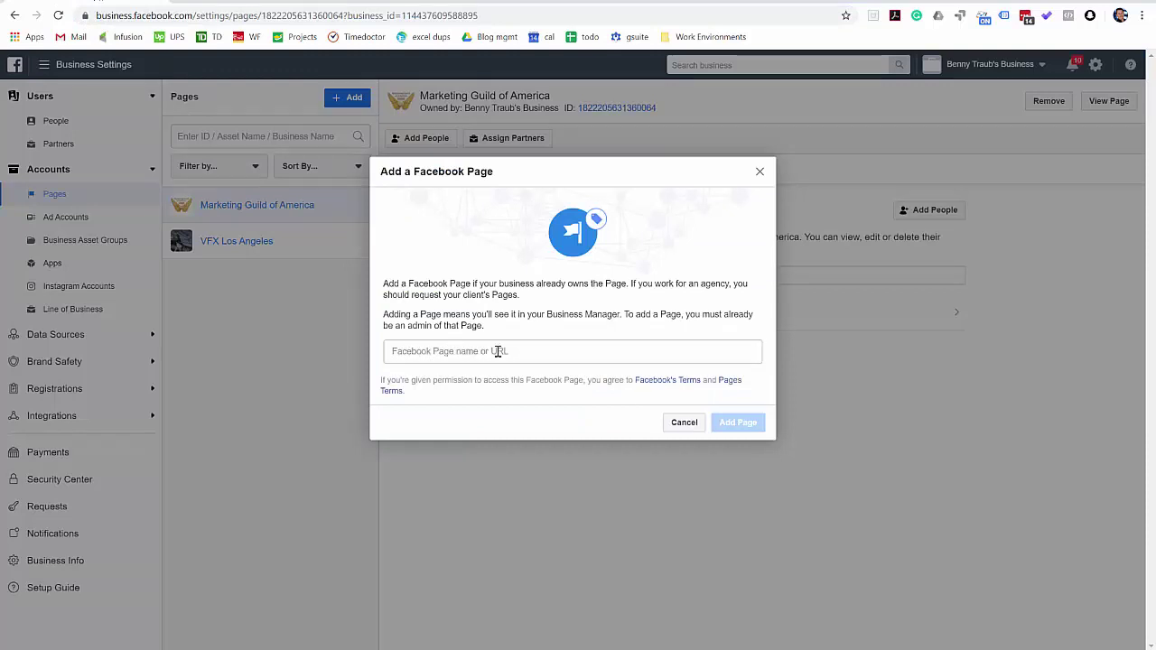
- Search for the admin's named page in the dialog, add it, and close the confirmation
click(530, 351)
key(ctrl+v)
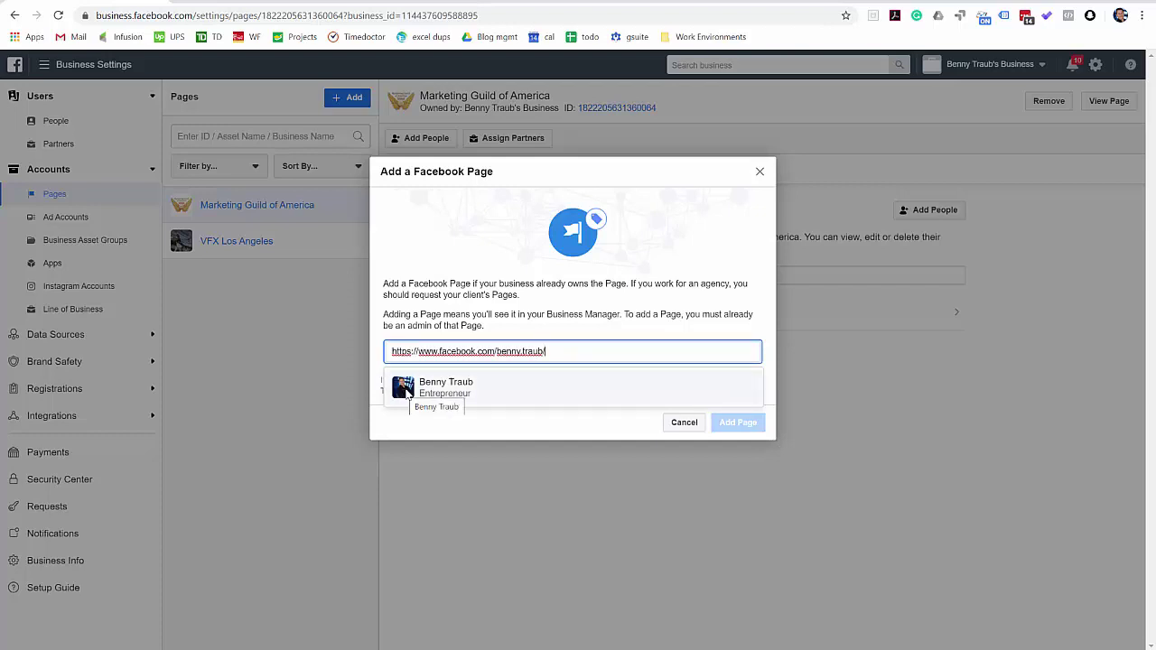
triple_click(519, 351)
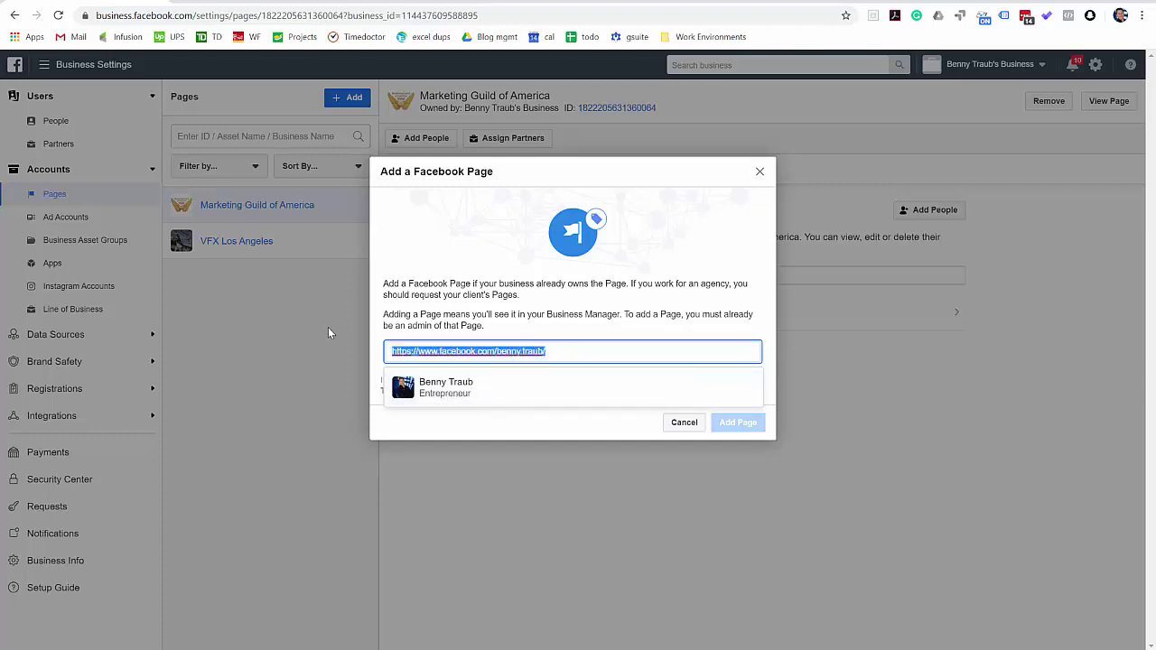
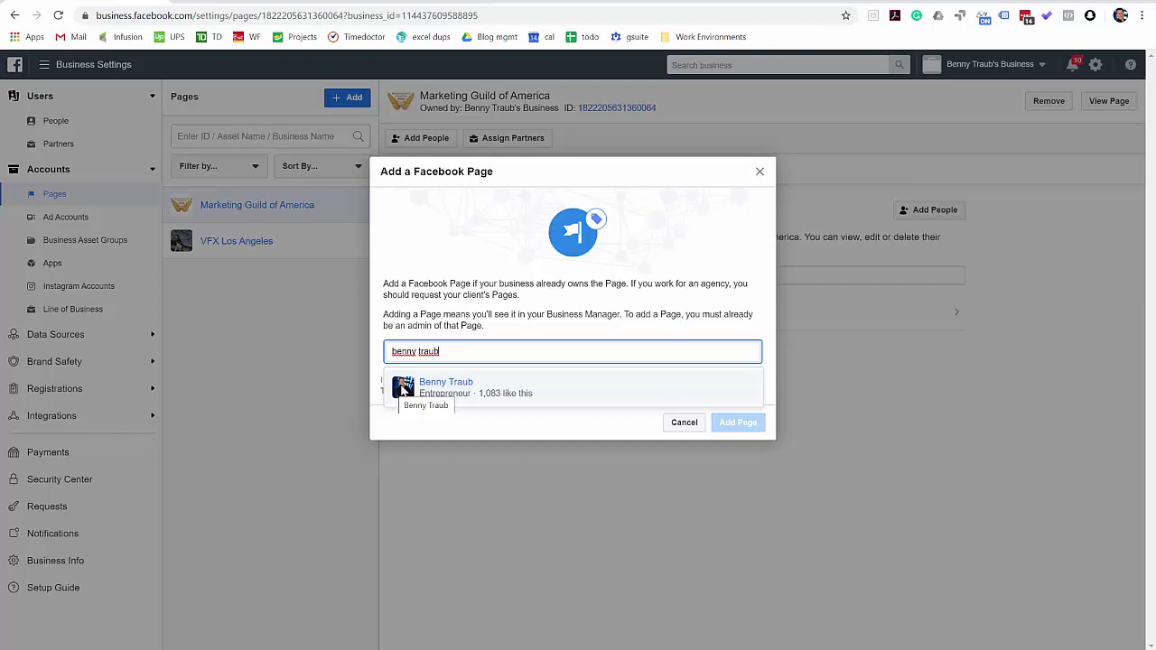
click(403, 390)
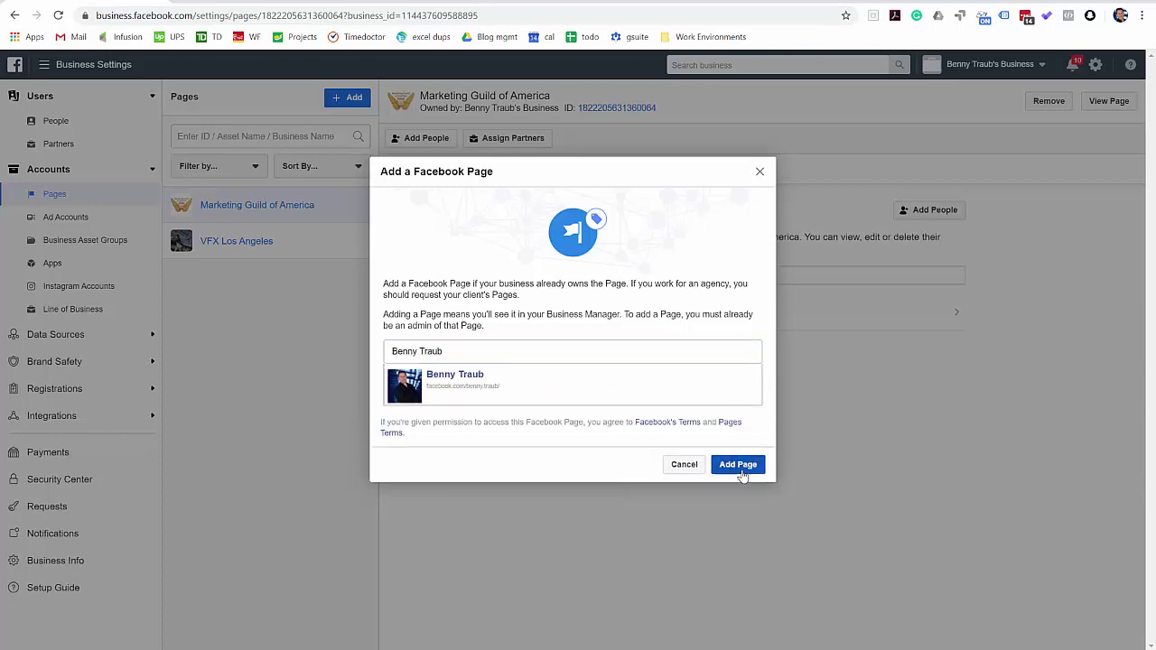
click(739, 466)
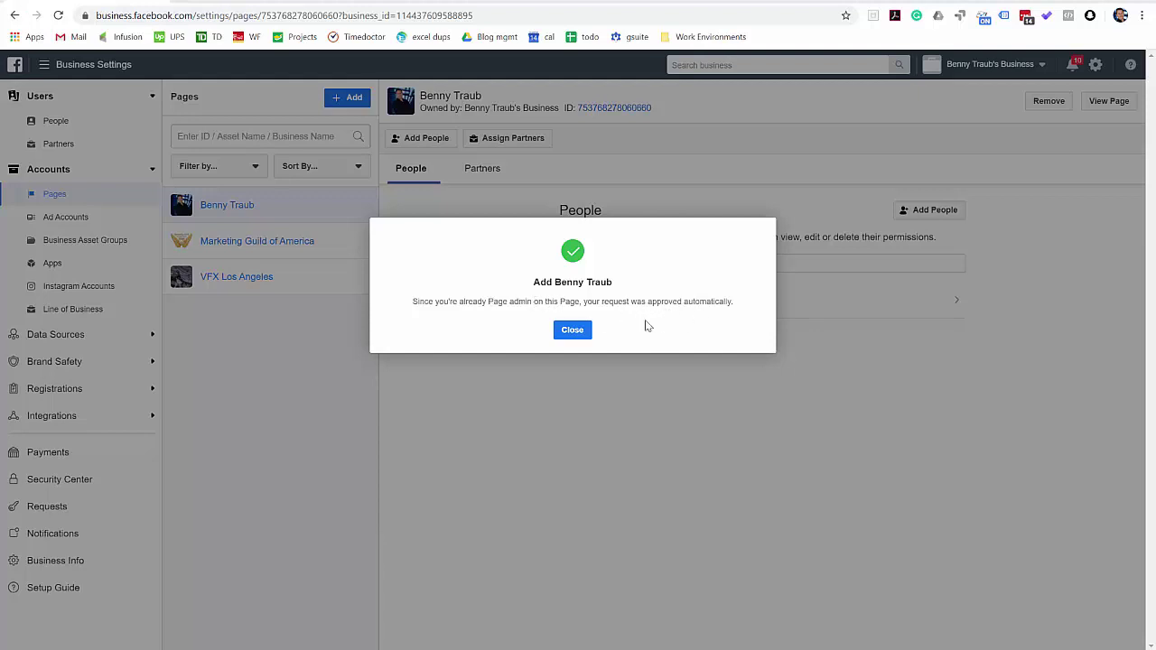
click(570, 330)
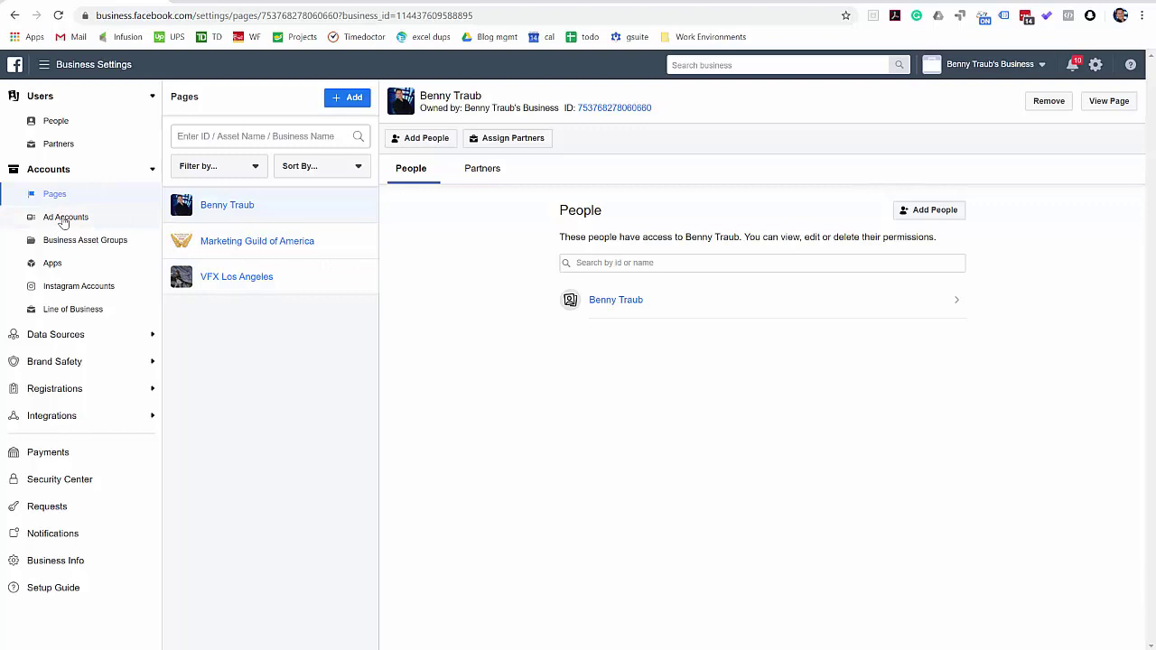
click(63, 221)
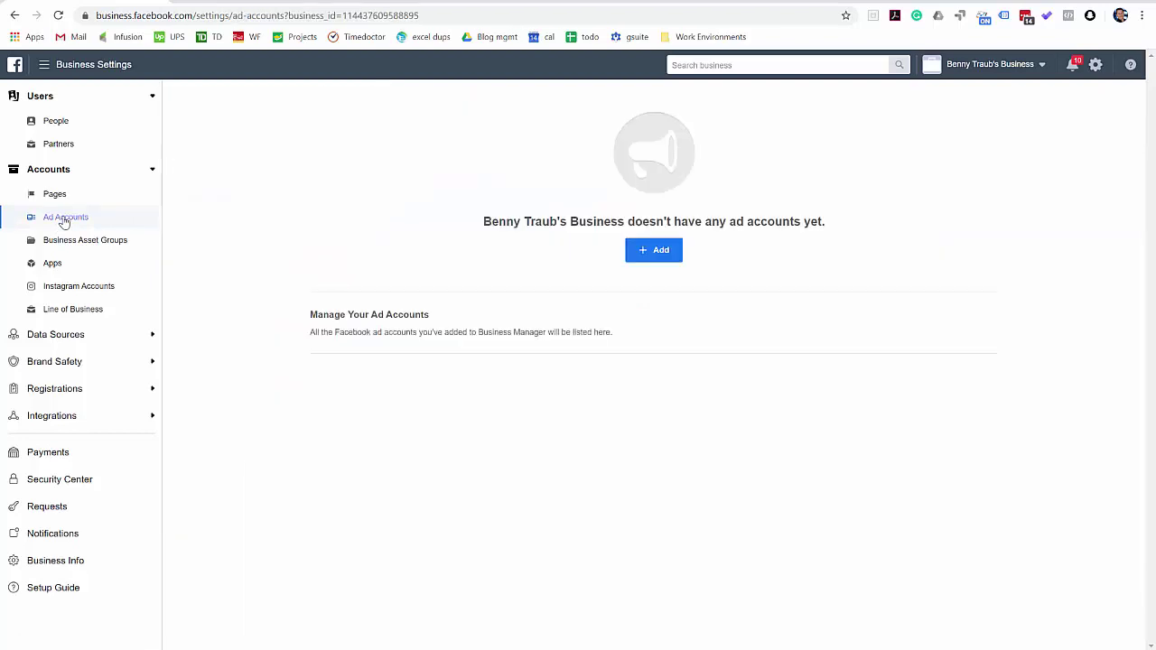
click(153, 334)
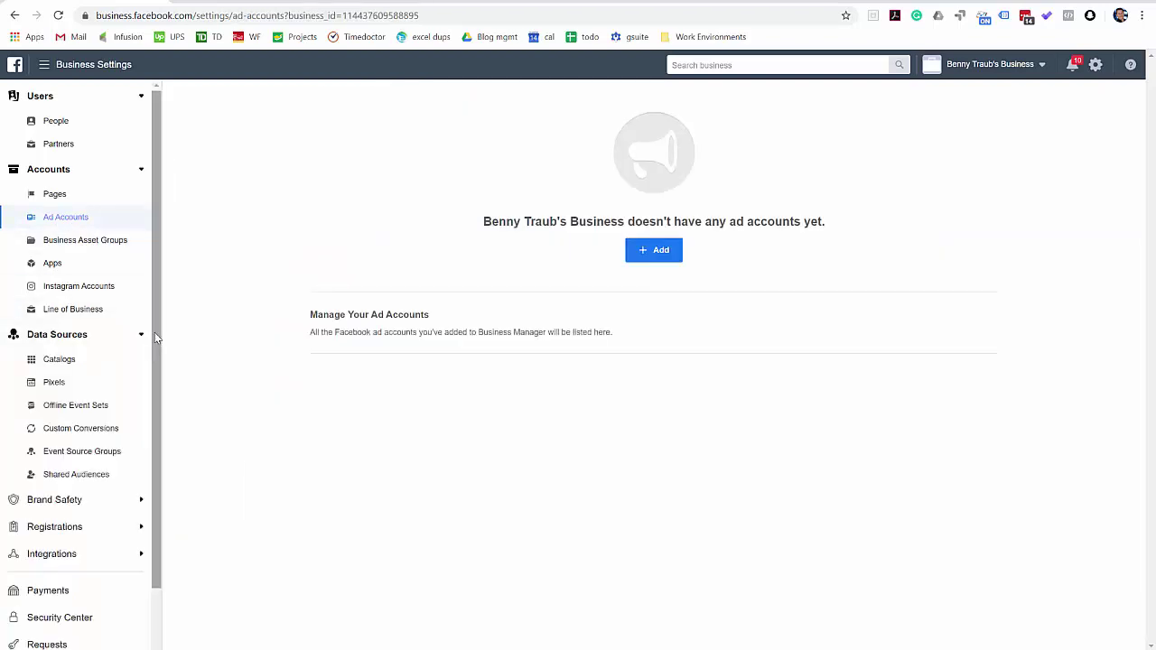
click(54, 383)
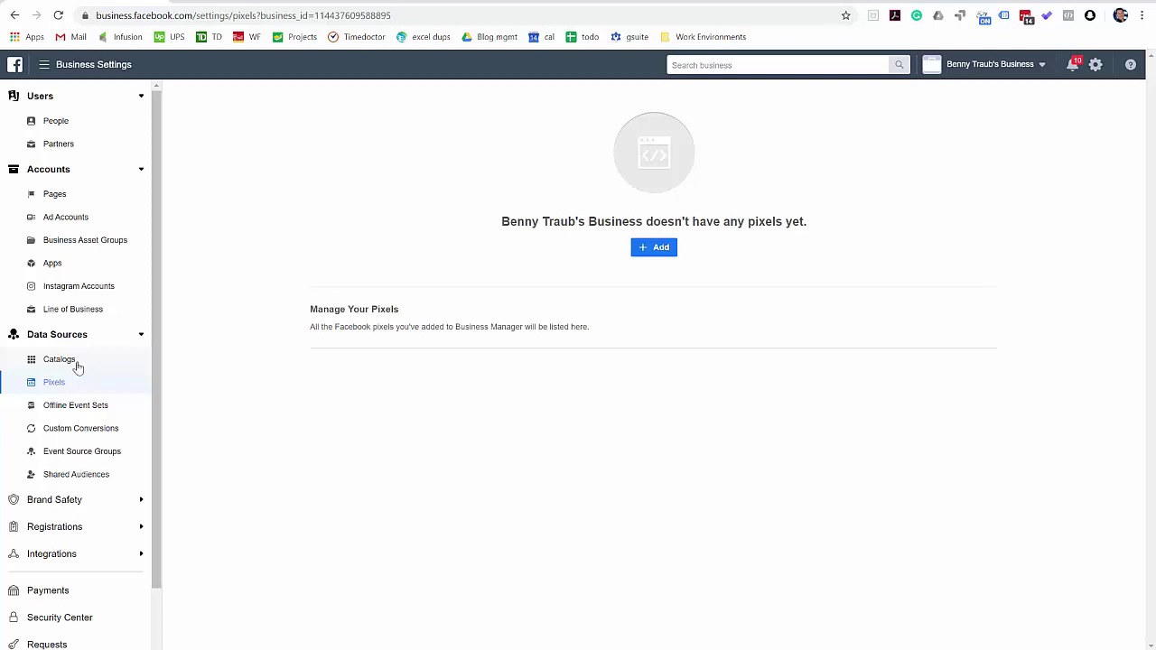
click(57, 364)
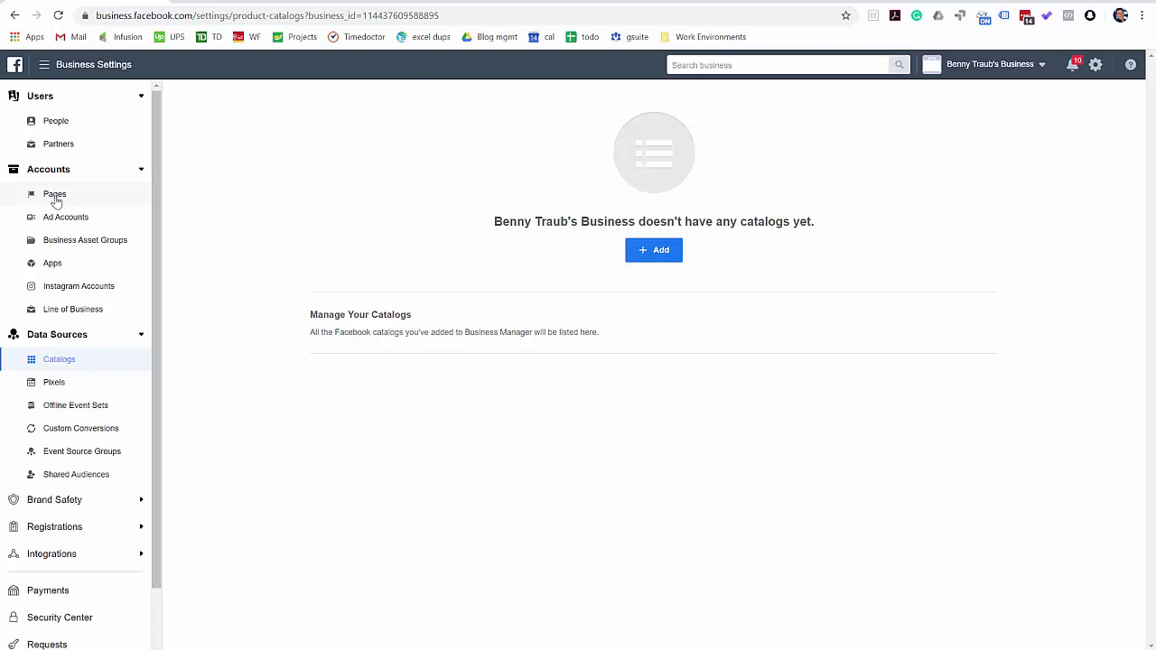
click(54, 195)
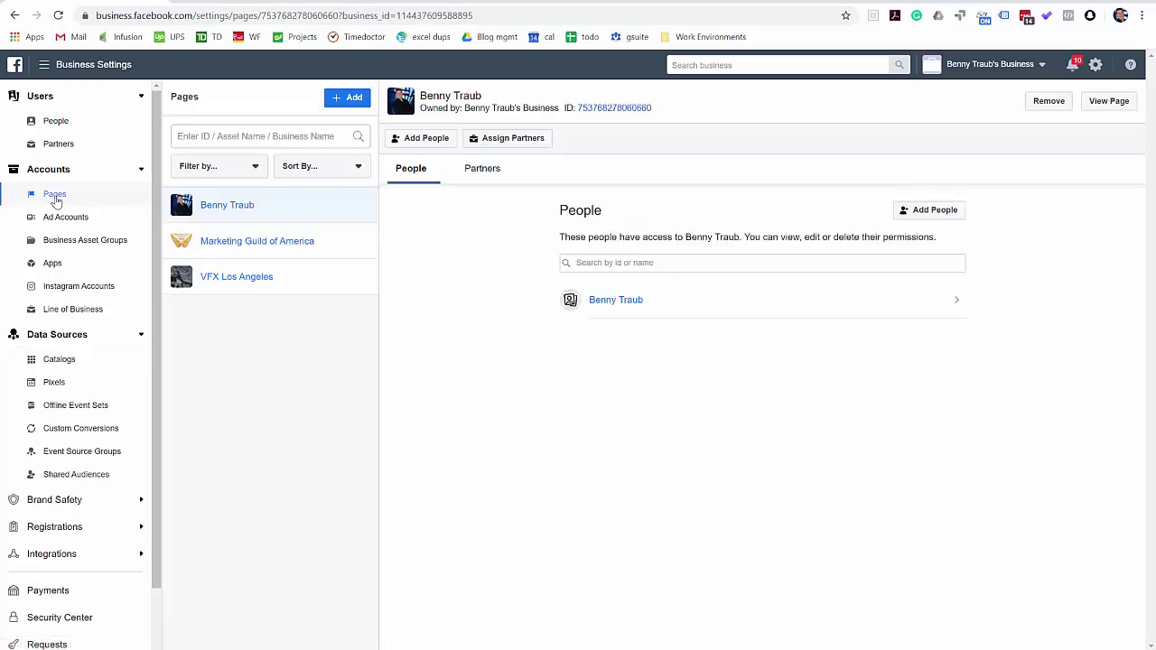
click(69, 217)
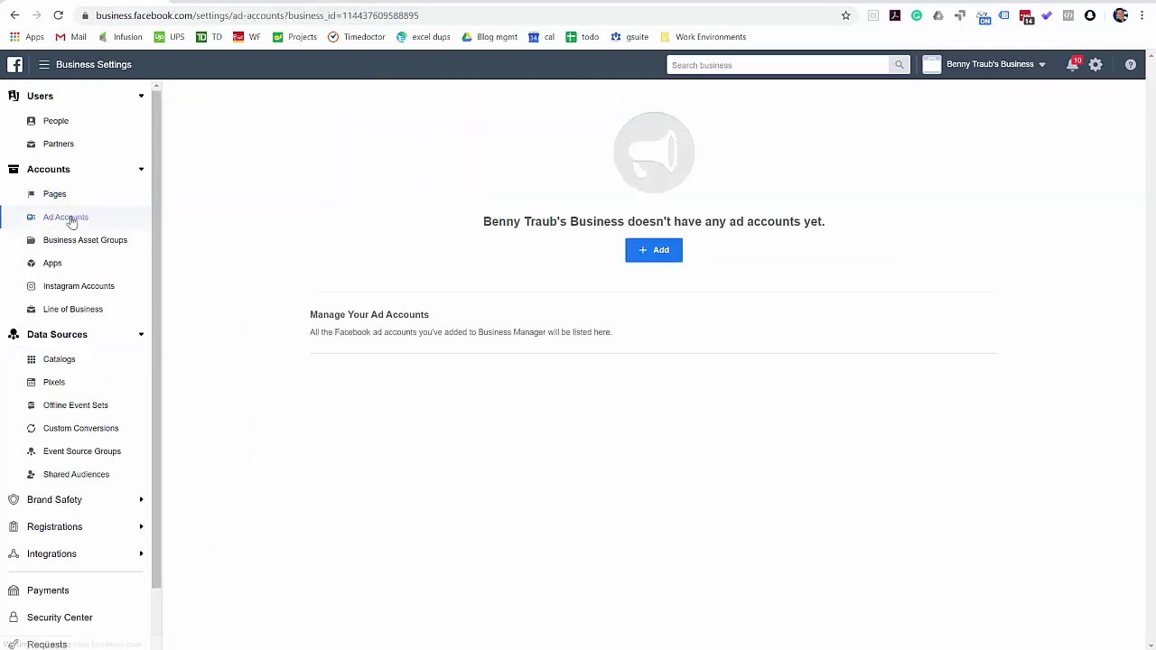
click(55, 383)
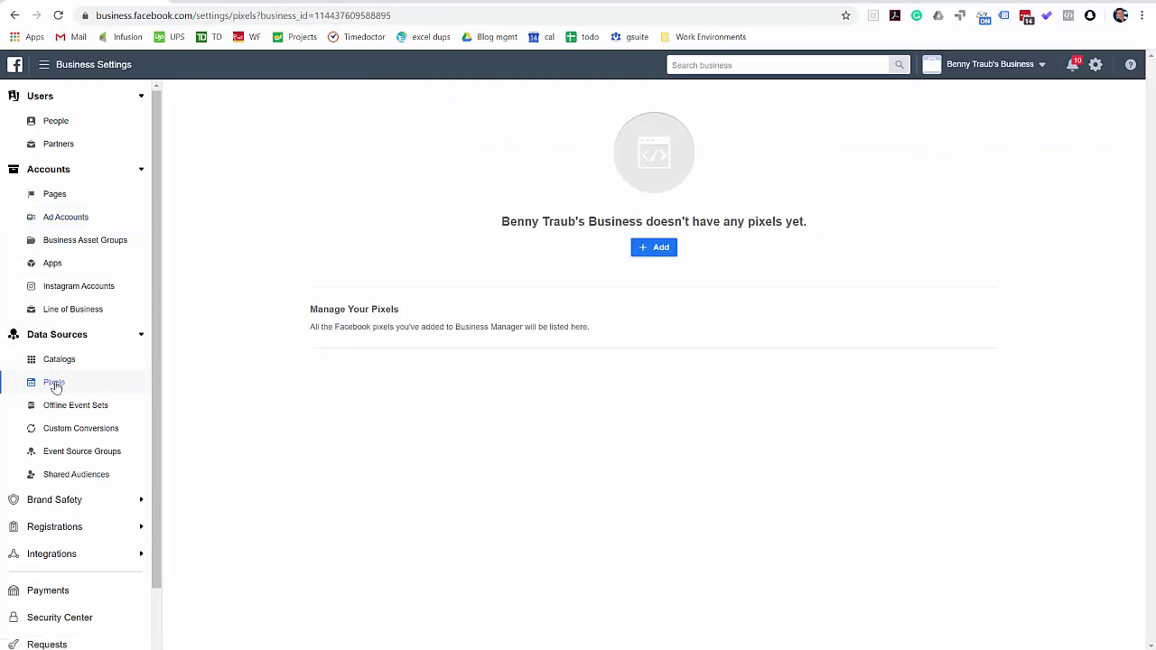
click(52, 198)
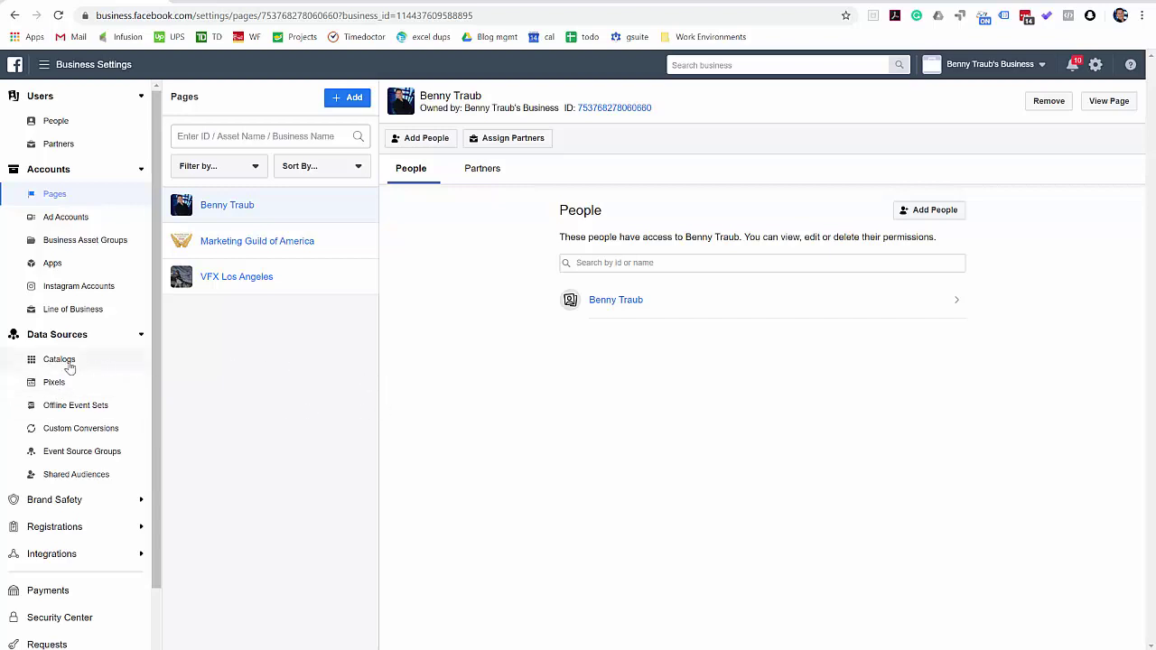
click(59, 361)
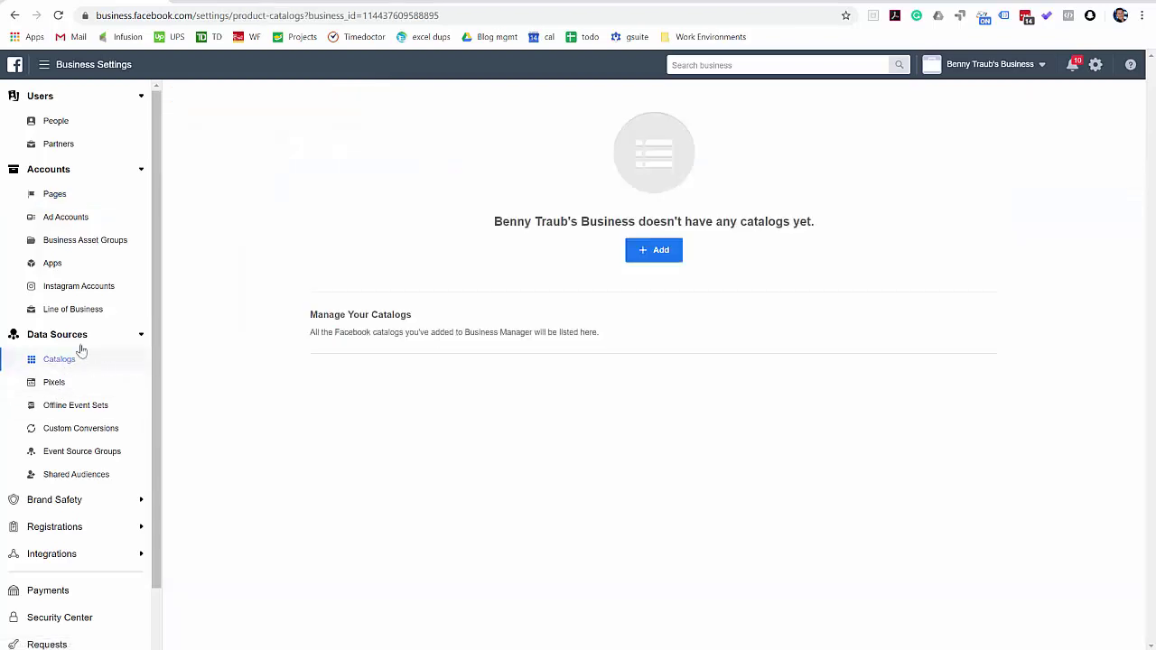
click(56, 201)
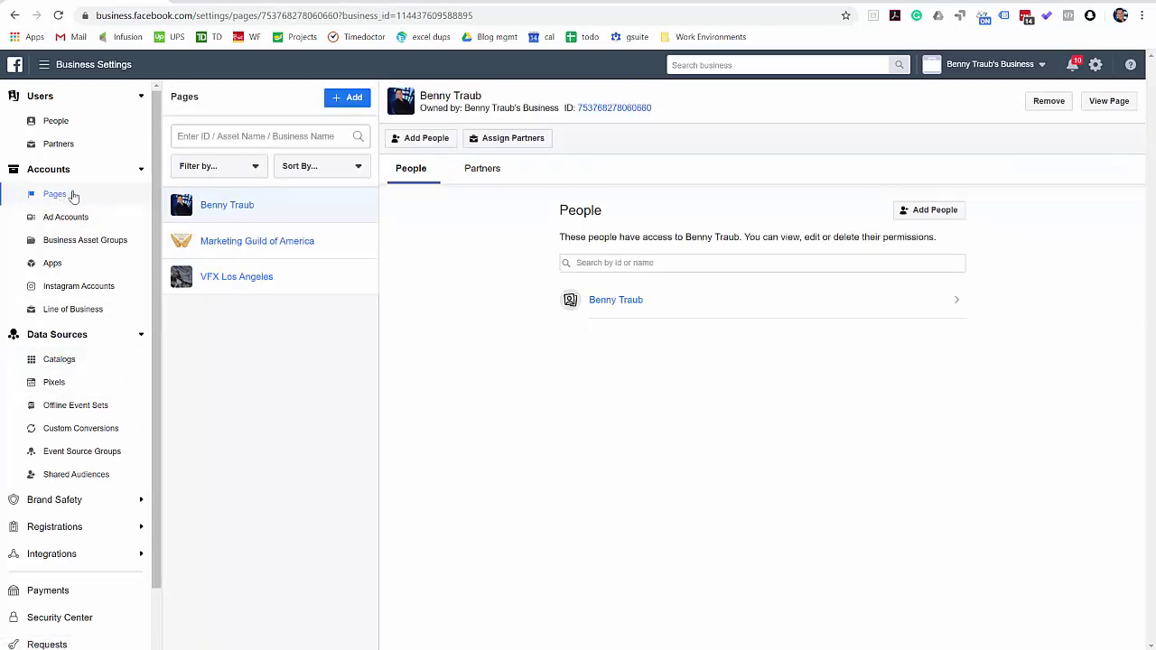